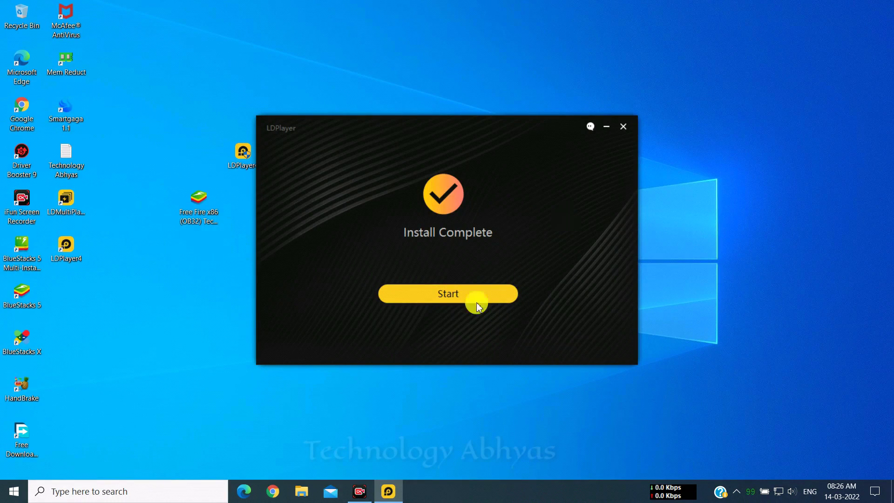
# Start the newly installed LDPlayer, open the Play Store from the System Apps folder and begin signing in.
pyautogui.click(491, 300)
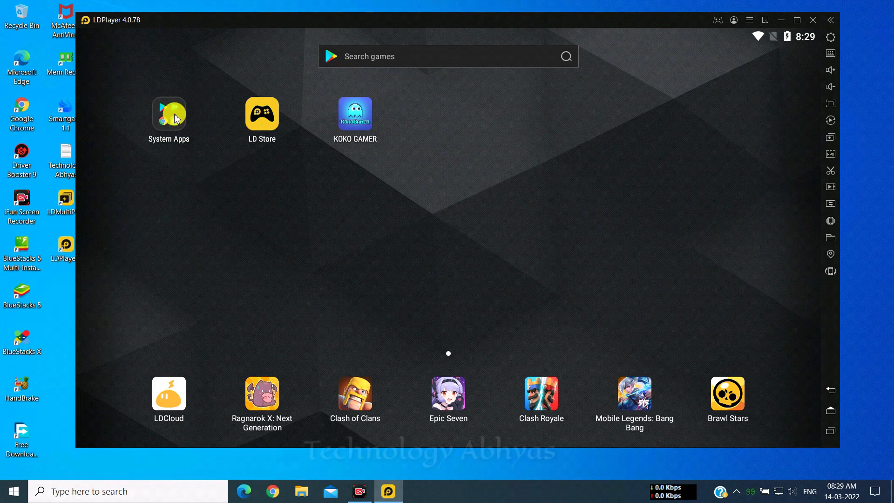
pyautogui.click(171, 112)
pyautogui.click(151, 162)
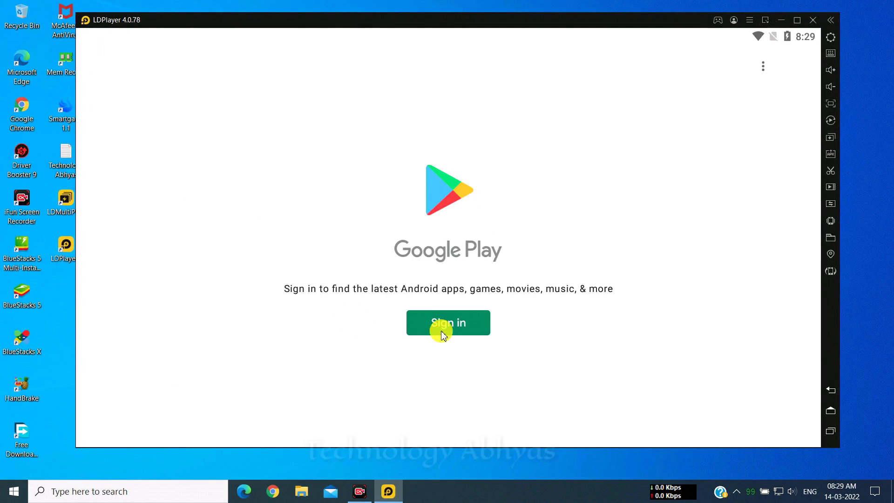
pyautogui.click(442, 326)
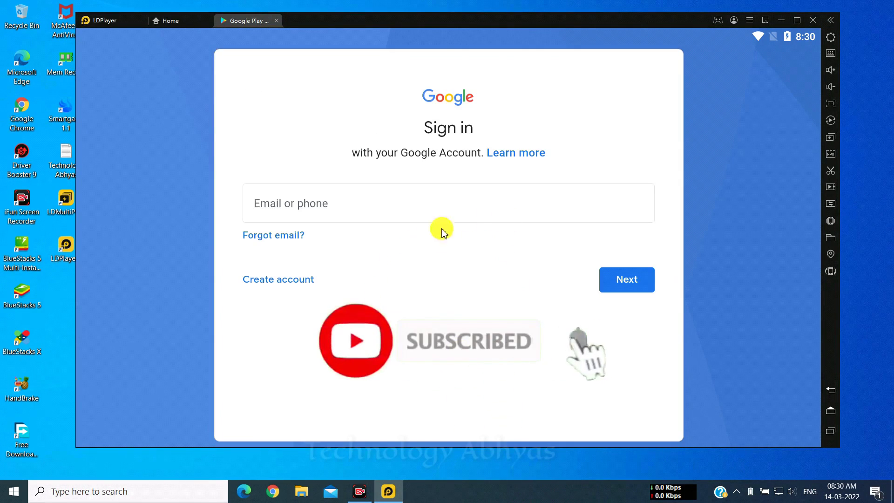
# Sign in to Google by entering the account's e-mail address and the account password.
pyautogui.click(434, 205)
pyautogui.hotkey('ctrl', 'v')
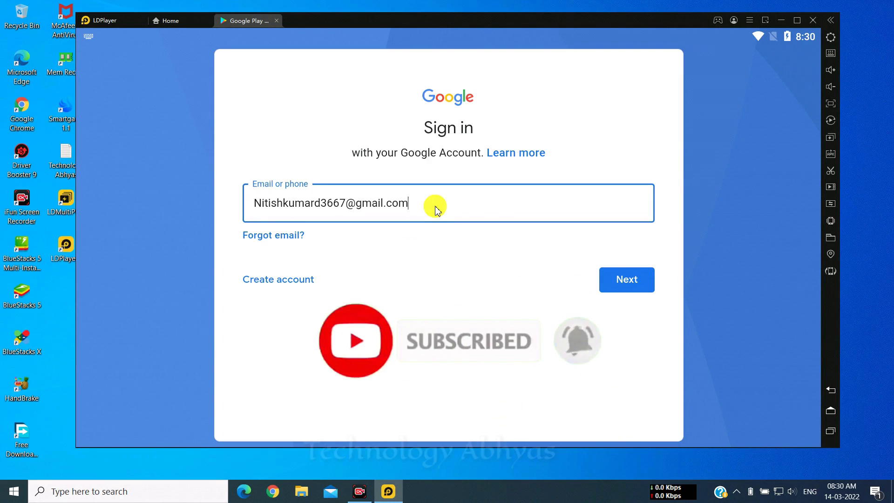
pyautogui.click(610, 288)
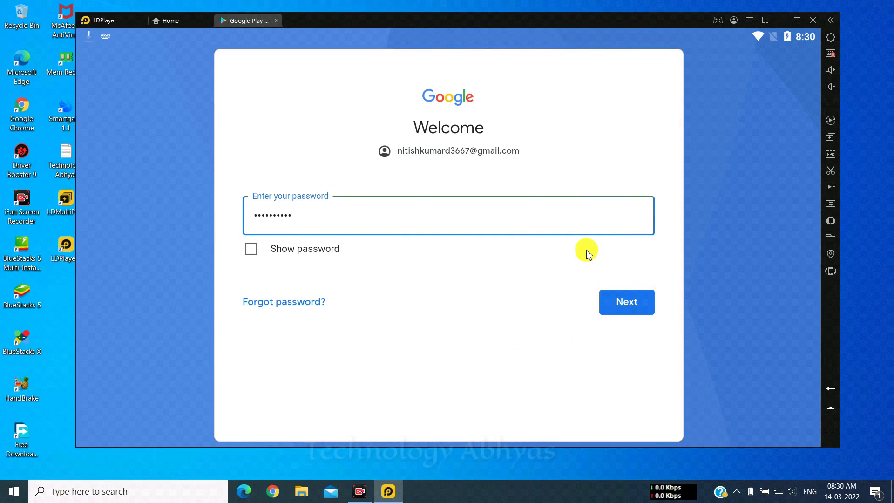
pyautogui.press('Return')
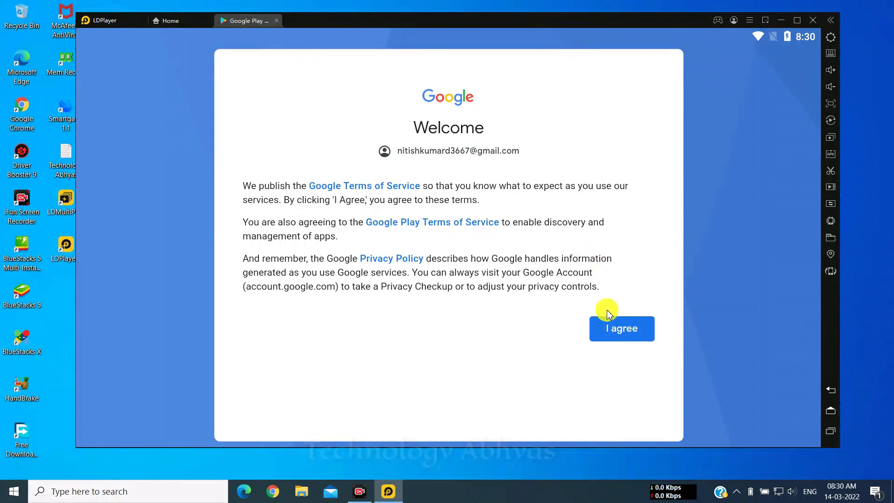
# Agree to the Google terms, then accept the Google services with Back up to Google Drive turned off.
pyautogui.click(608, 327)
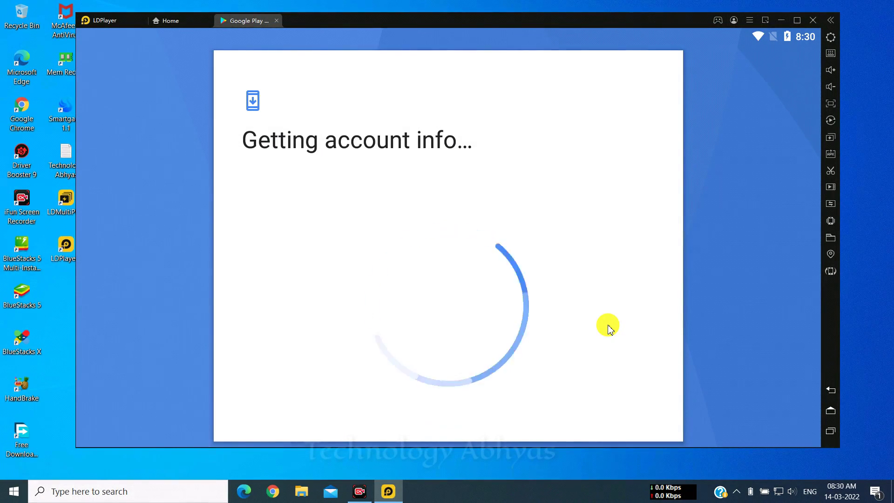
pyautogui.click(640, 302)
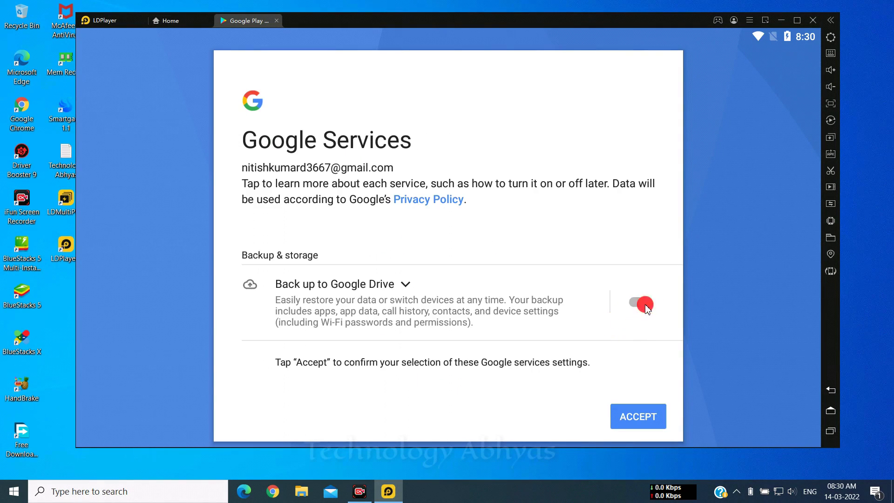
pyautogui.click(616, 427)
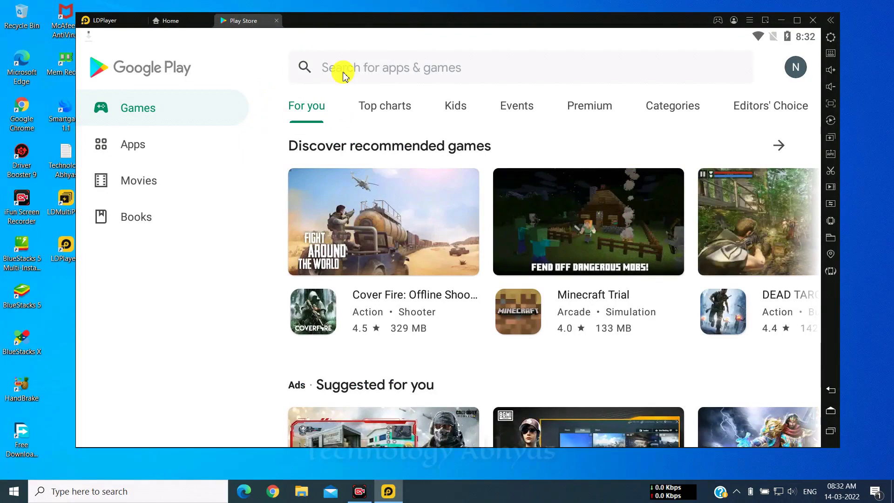
# Search the Play Store for "free fire max".
pyautogui.click(393, 69)
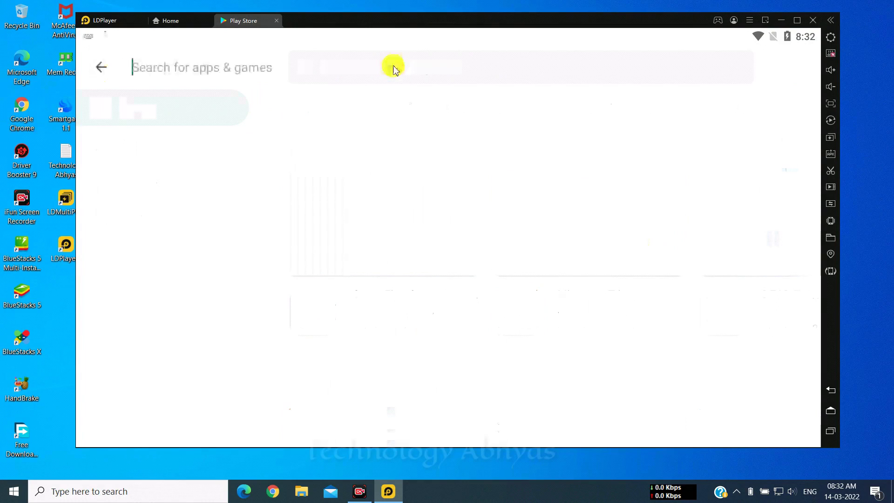
pyautogui.write('free f')
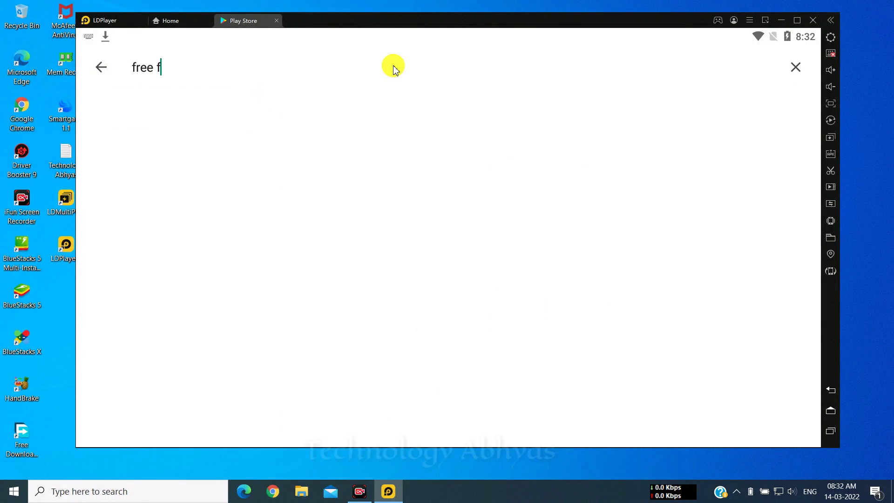
pyautogui.write('ire ')
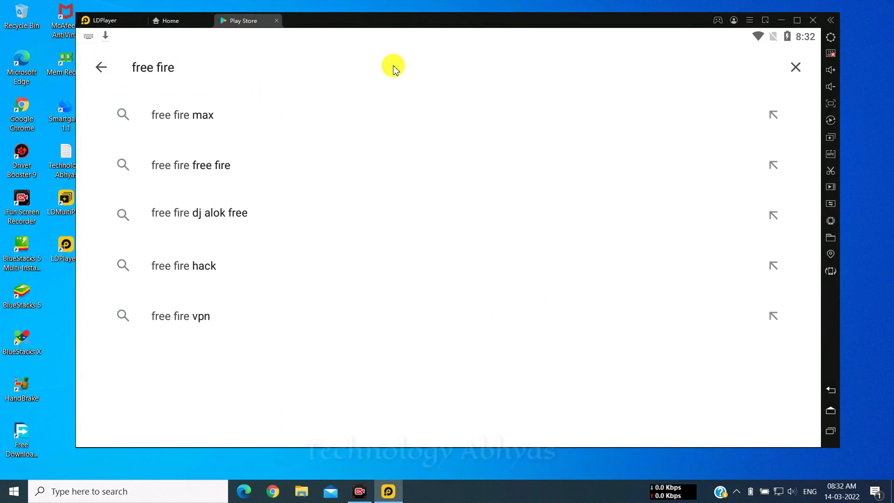
pyautogui.write('max')
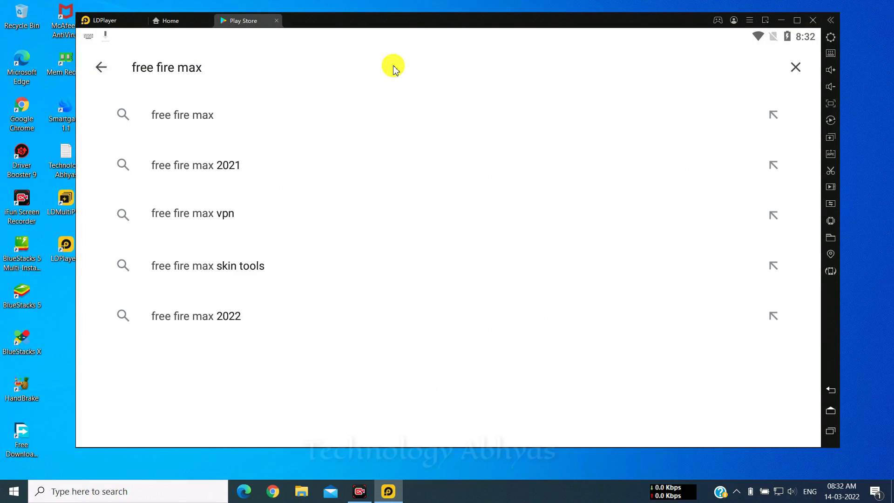
pyautogui.press('Return')
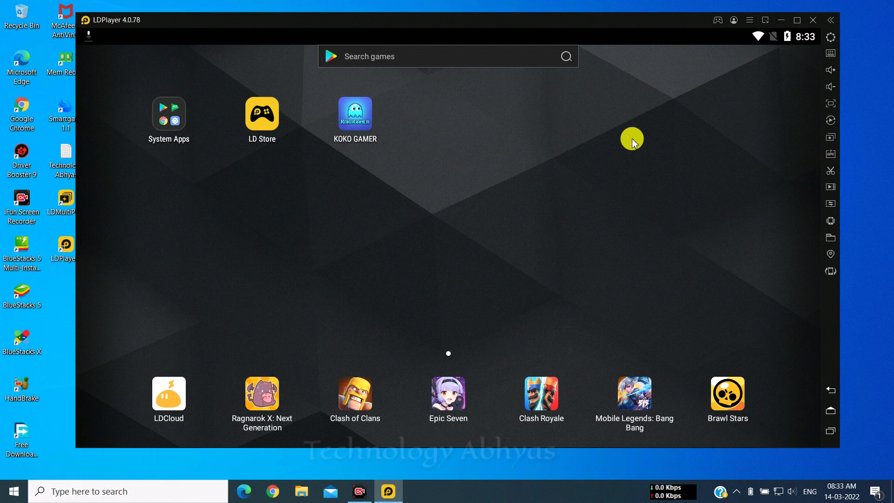
# Install the APK file Free Fire x86 (OB32) Technology Abhyas from the Desktop folder and dismiss the installation notification.
pyautogui.click(830, 154)
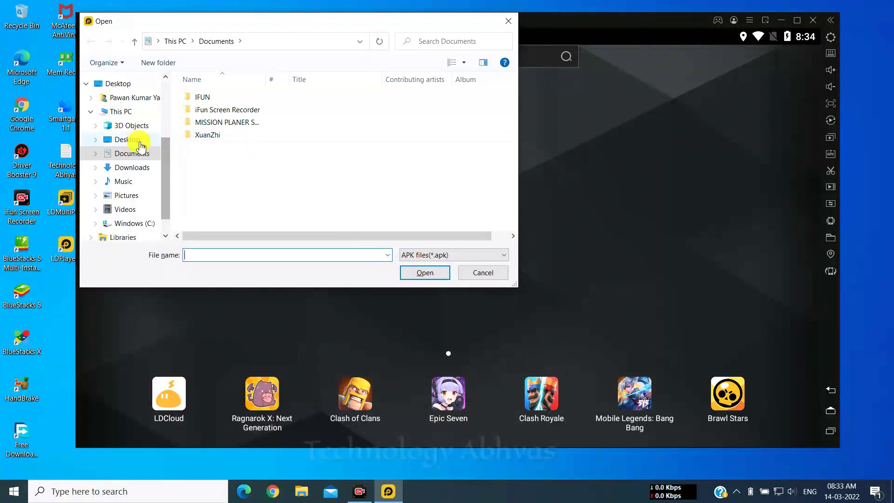
pyautogui.click(131, 145)
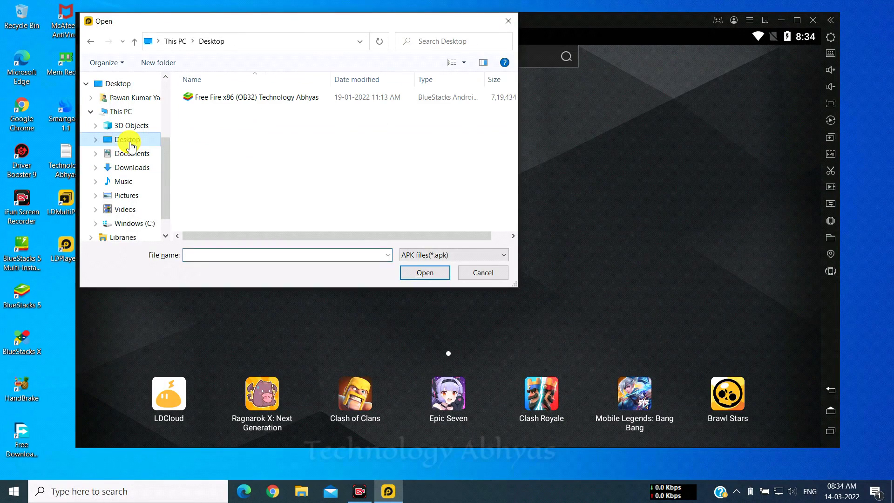
pyautogui.click(257, 97)
pyautogui.click(424, 273)
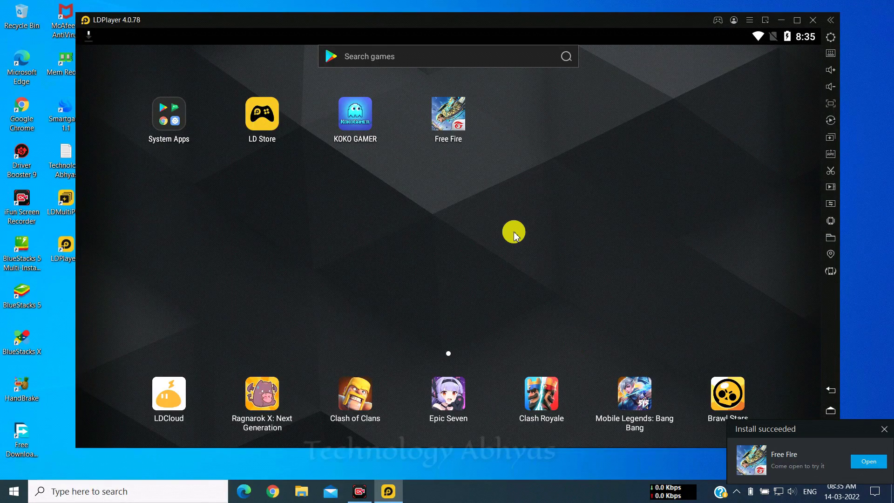
pyautogui.click(884, 428)
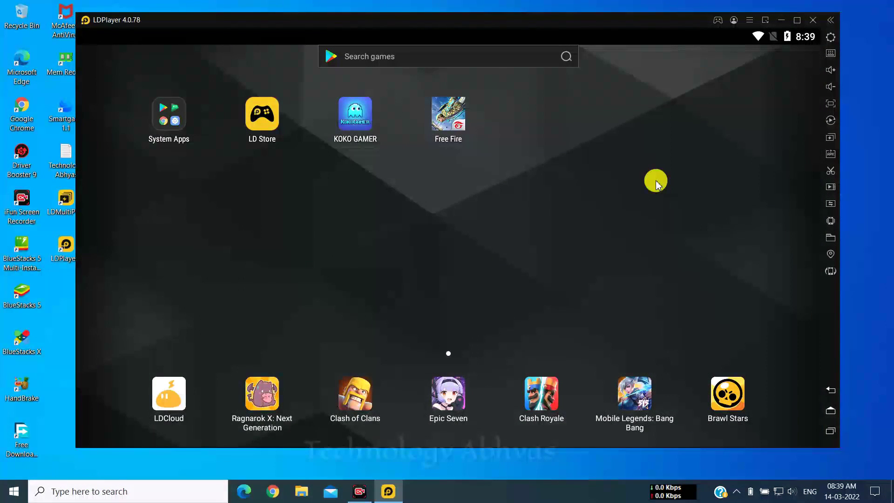
# In the advanced emulator settings, choose 2 CPU cores and 3072M RAM with automatic disk expansion.
pyautogui.click(830, 37)
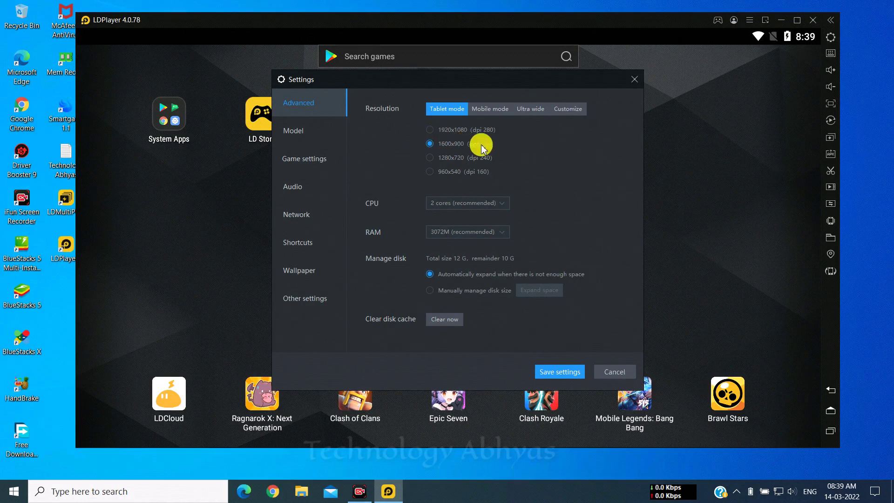
pyautogui.click(441, 204)
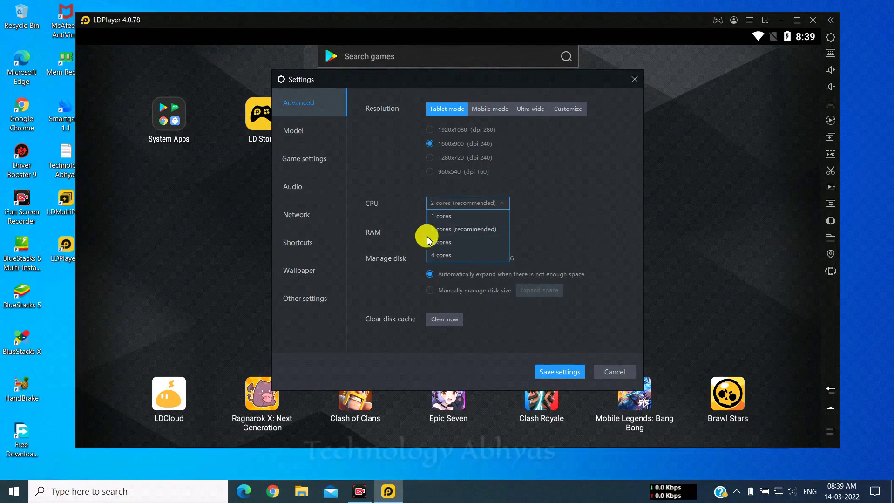
pyautogui.click(439, 228)
pyautogui.click(437, 233)
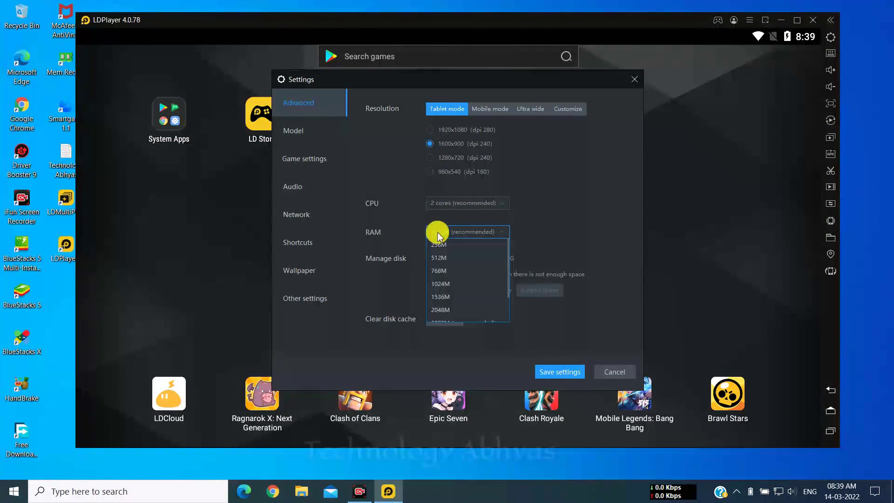
pyautogui.scroll(-3, 455, 251)
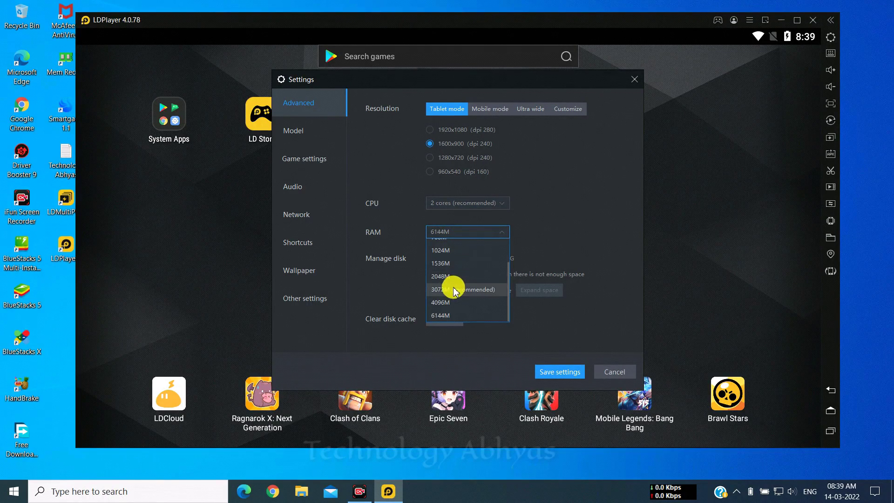
pyautogui.click(454, 288)
pyautogui.click(430, 274)
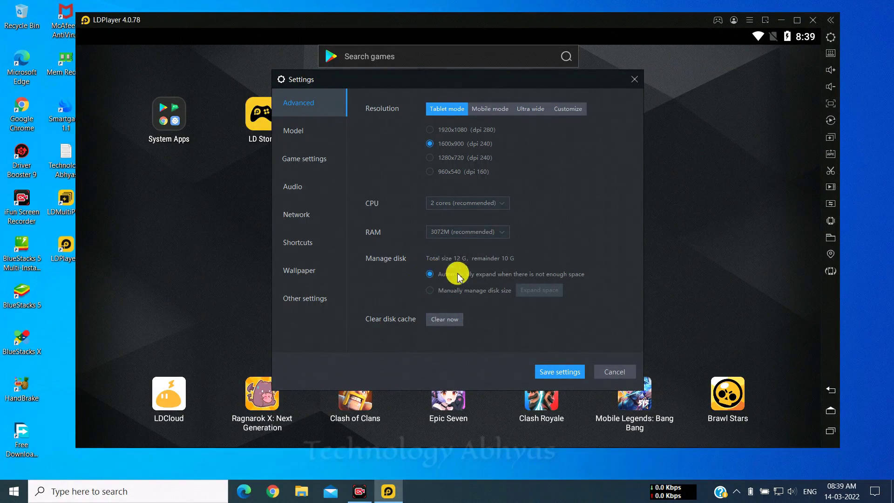
# Generate a random IMEI in the emulator's device model settings.
pyautogui.click(292, 132)
pyautogui.click(562, 110)
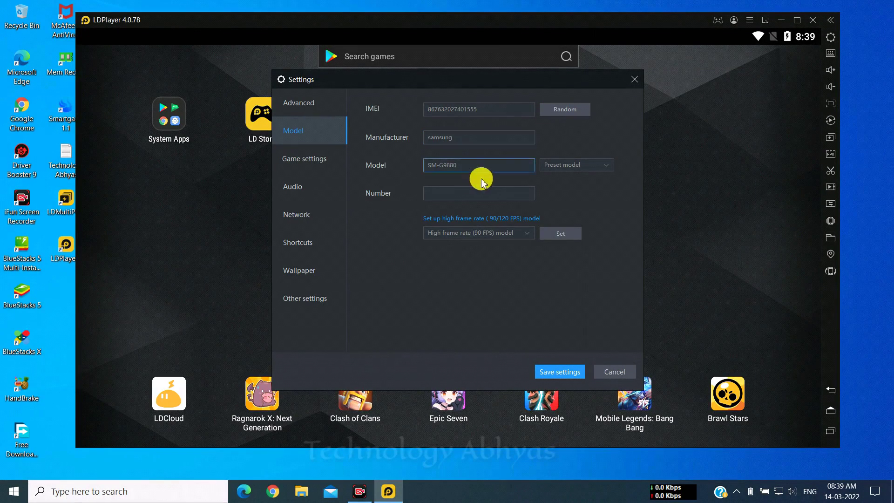
# In the game settings, choose a 60 FPS frame rate and the 720p resolution for PUBG MOBILE.
pyautogui.click(289, 163)
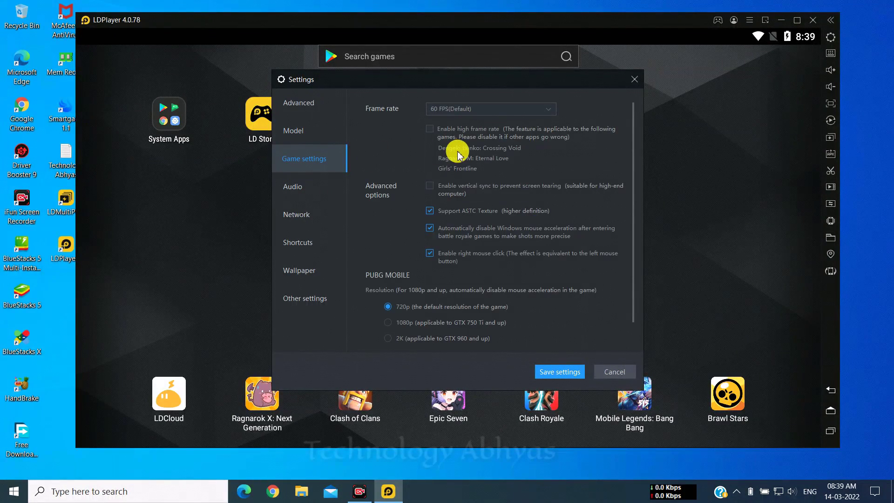
pyautogui.click(466, 109)
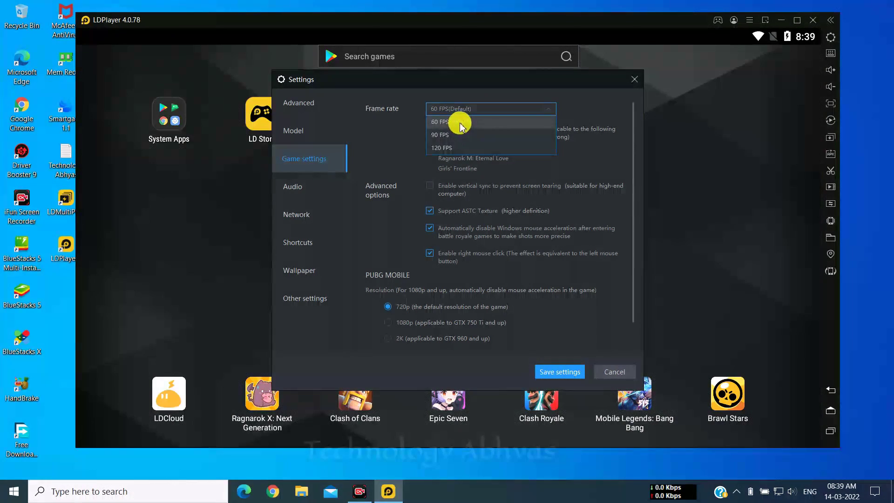
pyautogui.click(459, 120)
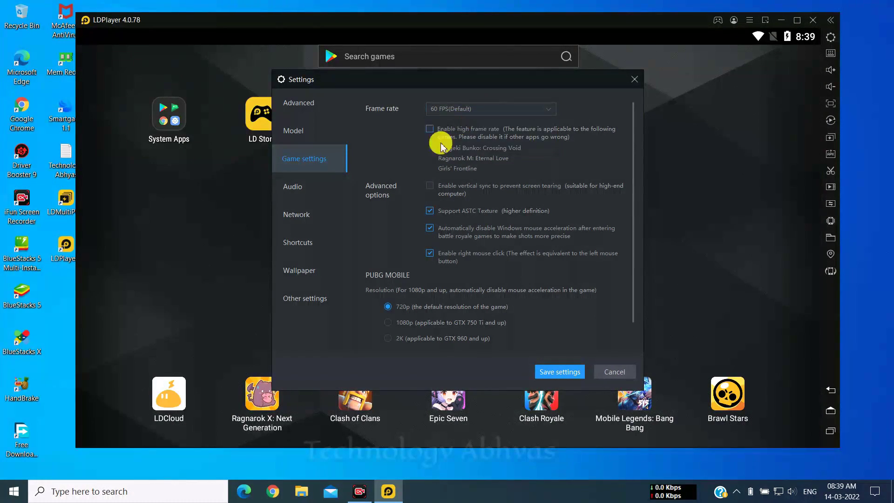
pyautogui.click(396, 307)
pyautogui.click(293, 193)
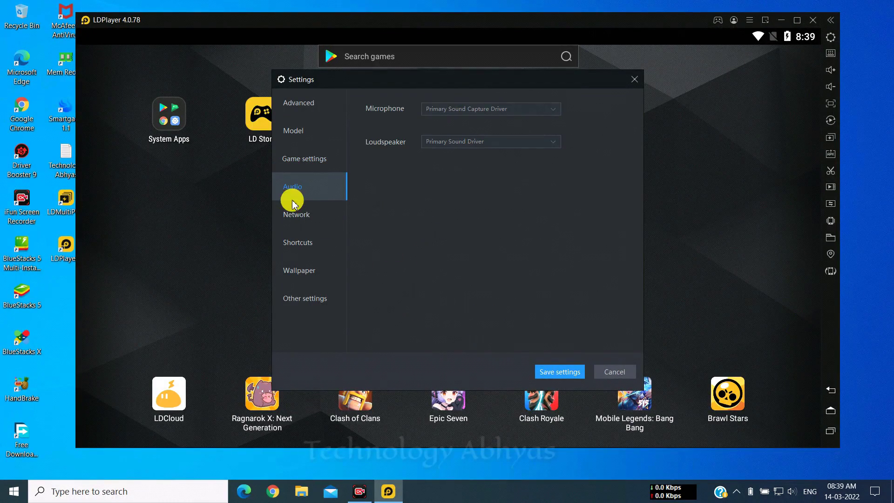
pyautogui.click(305, 217)
pyautogui.click(305, 242)
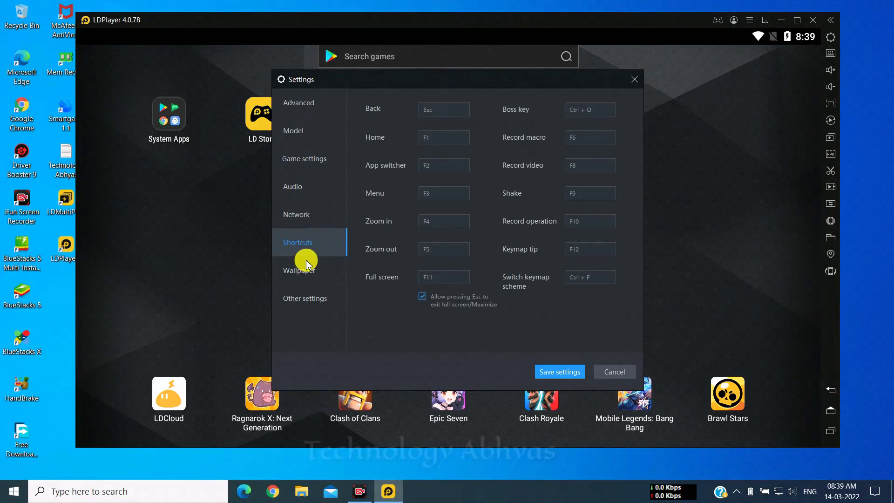
# Try several emulator wallpapers and choose the dark mountain silhouette with the teal glow on the horizon.
pyautogui.click(306, 264)
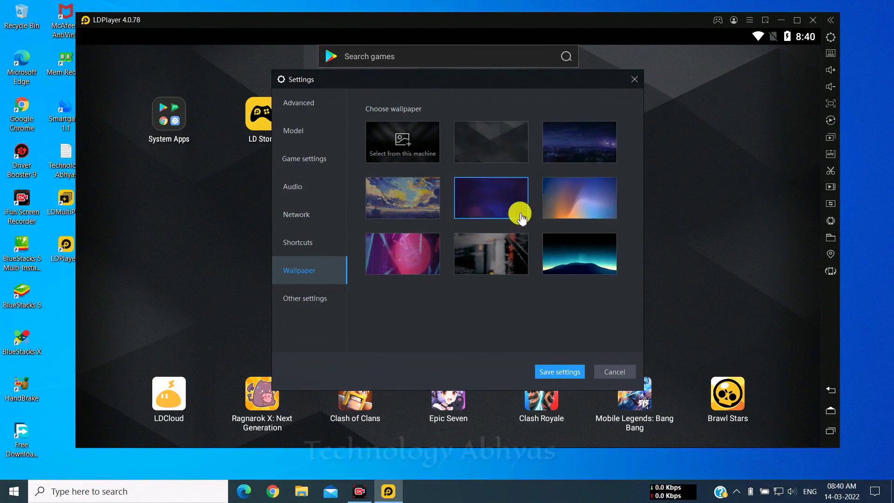
pyautogui.click(547, 206)
pyautogui.click(565, 252)
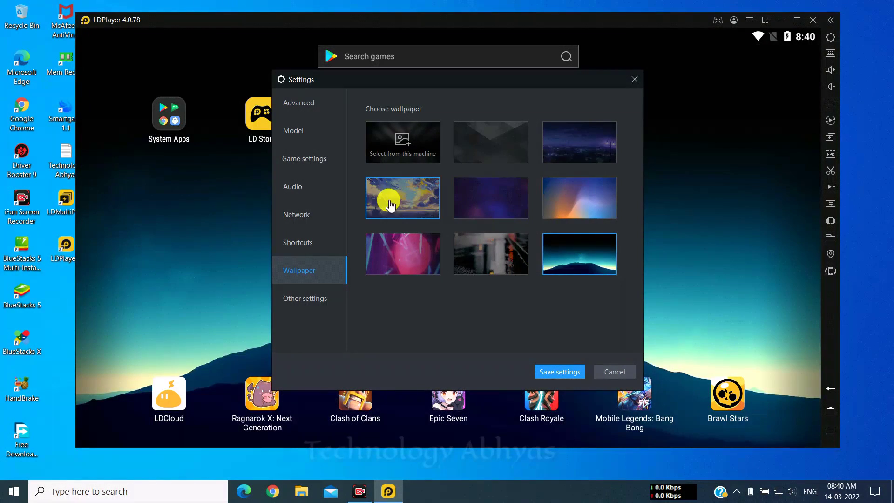
pyautogui.click(390, 205)
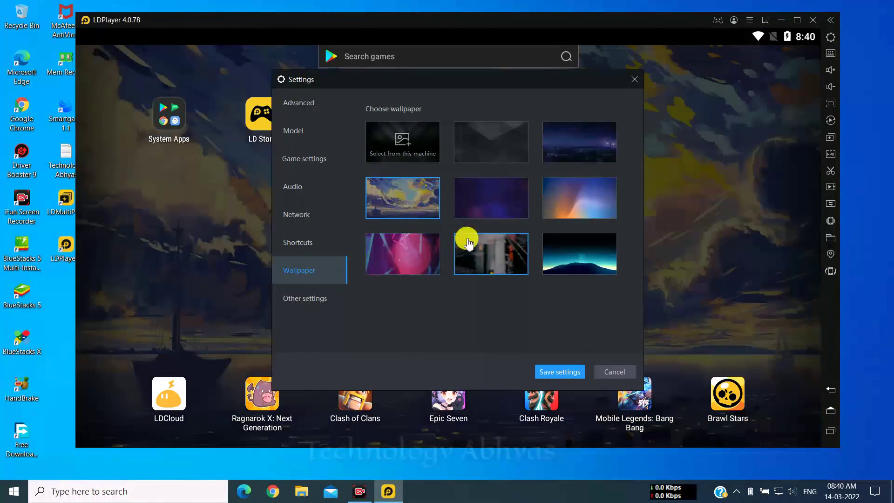
pyautogui.click(488, 242)
pyautogui.click(576, 201)
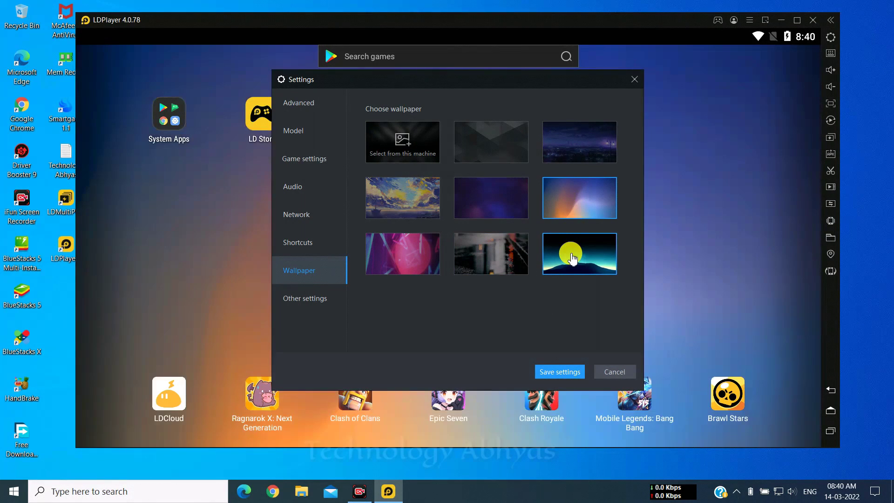
pyautogui.click(573, 257)
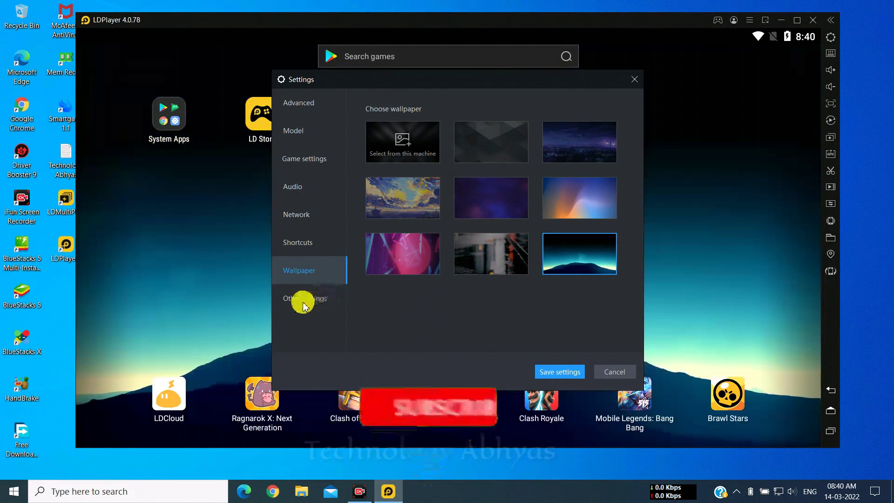
# In the emulator's other settings, choose to enable automatic screen rotation and save the settings.
pyautogui.click(303, 302)
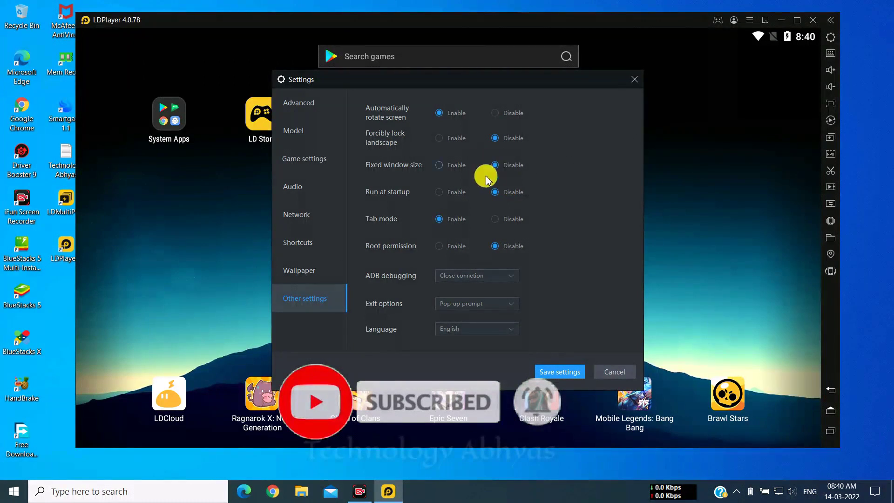
pyautogui.click(438, 114)
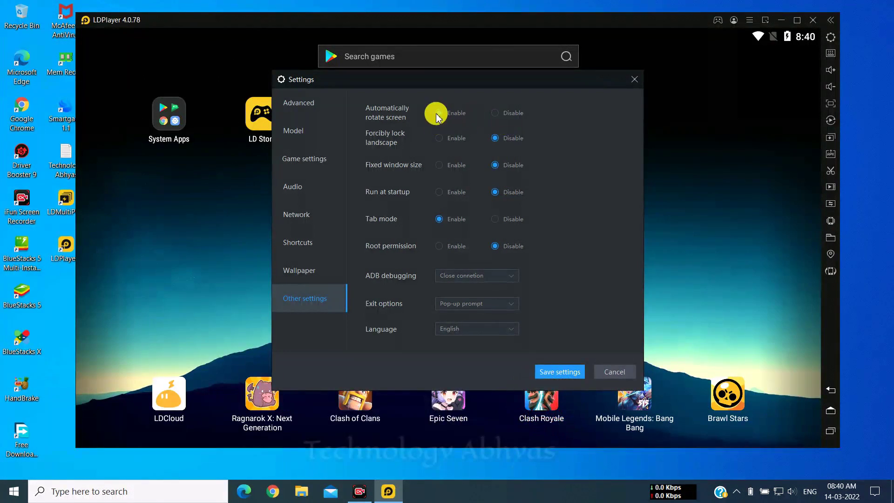
pyautogui.click(564, 371)
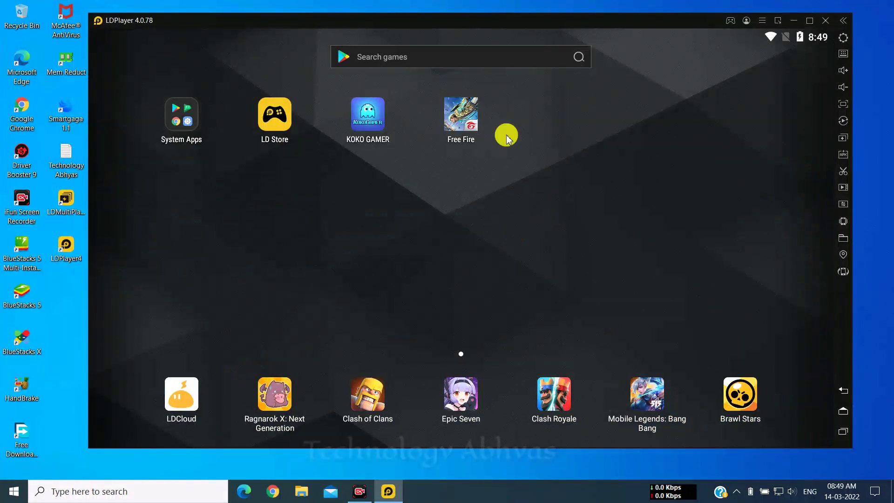
# Launch Free Fire in the emulator, and lock and release the mouse while the game loads.
pyautogui.click(465, 119)
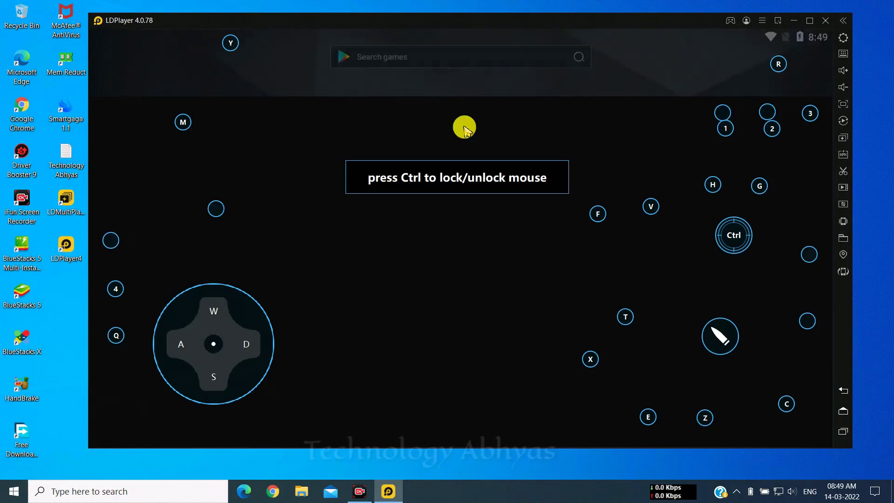
pyautogui.click(460, 134)
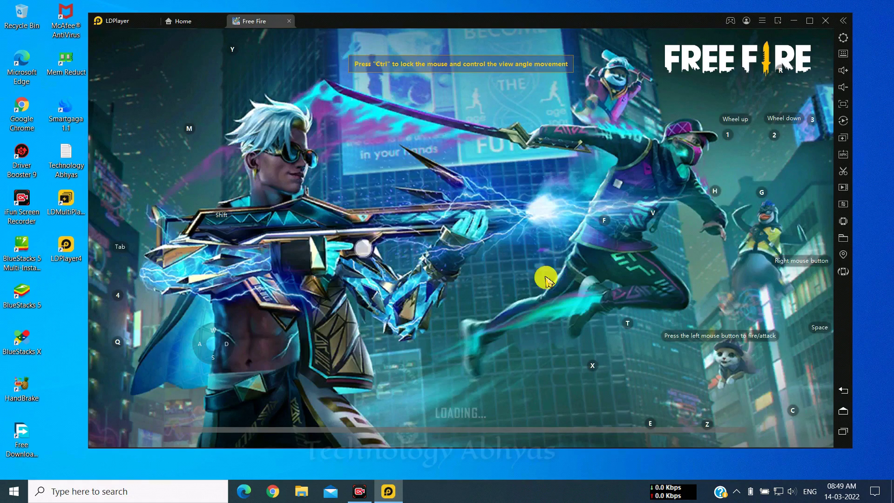
pyautogui.press('ctrl')
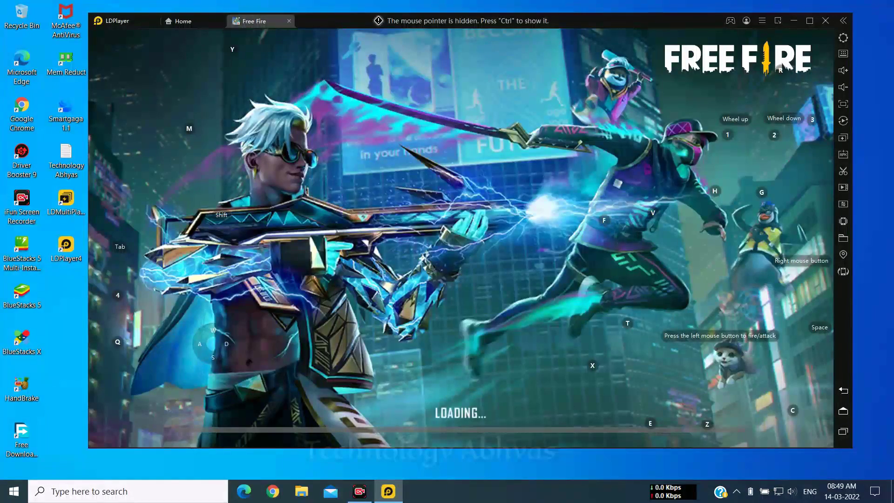
pyautogui.press('ctrl')
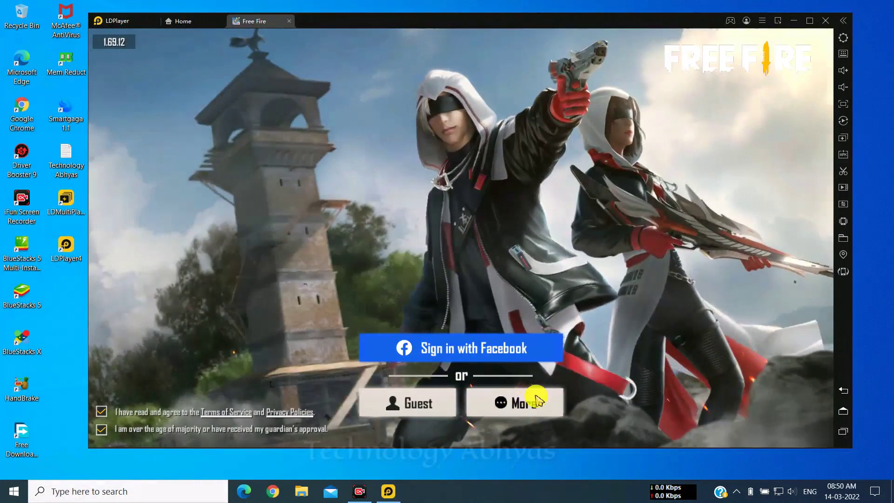
# Sign in to Free Fire with the Google account and enter the game lobby.
pyautogui.click(534, 400)
pyautogui.click(477, 266)
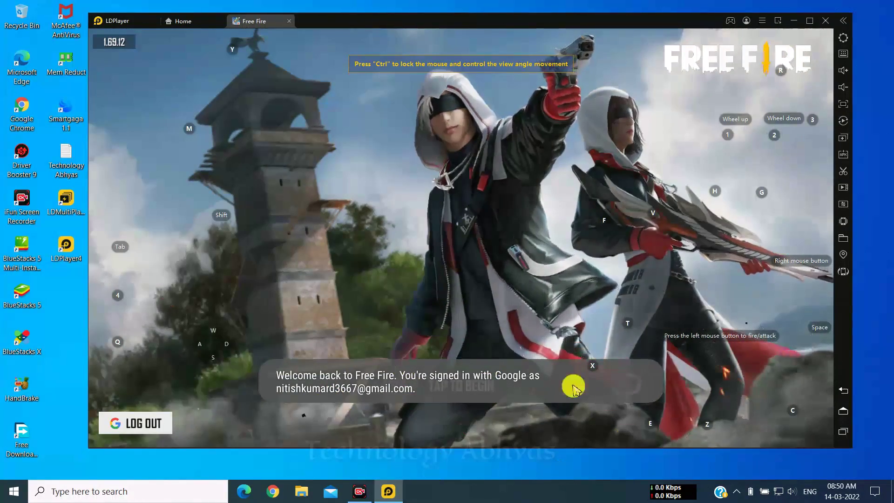
pyautogui.click(453, 398)
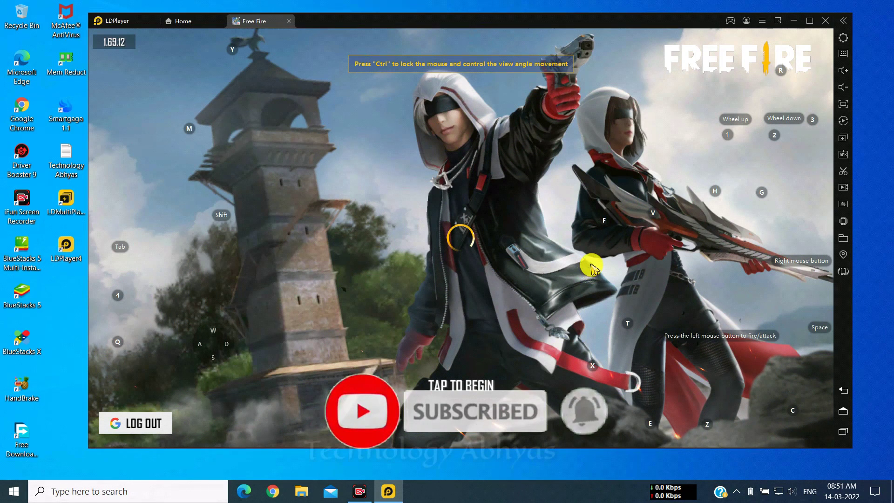
pyautogui.click(591, 266)
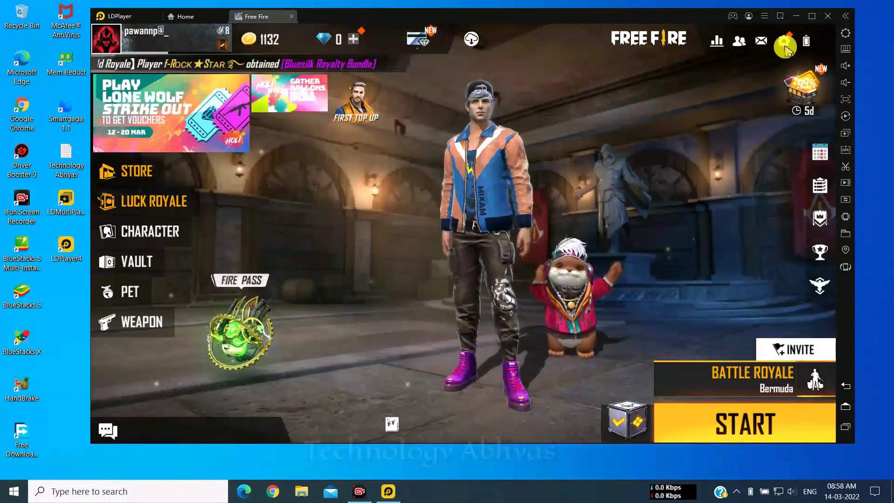
# In the game's sensitivity settings, set General to 74 and Free Look to 60.
pyautogui.click(786, 47)
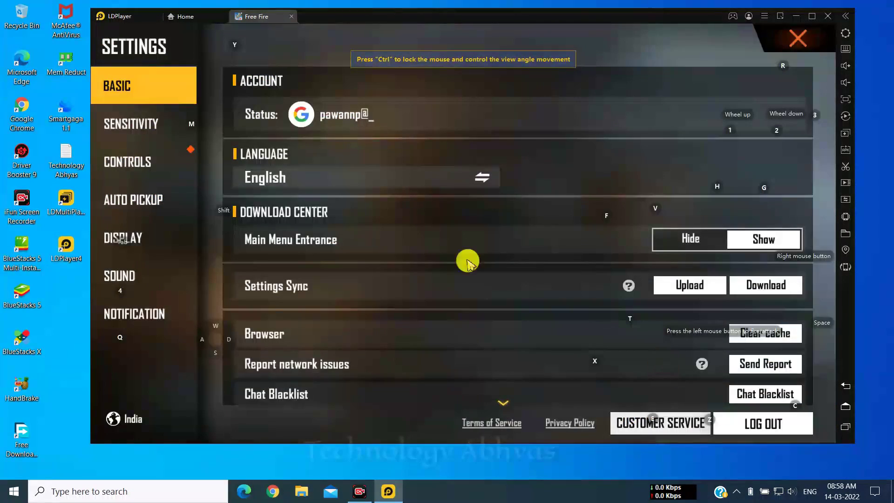
pyautogui.click(123, 123)
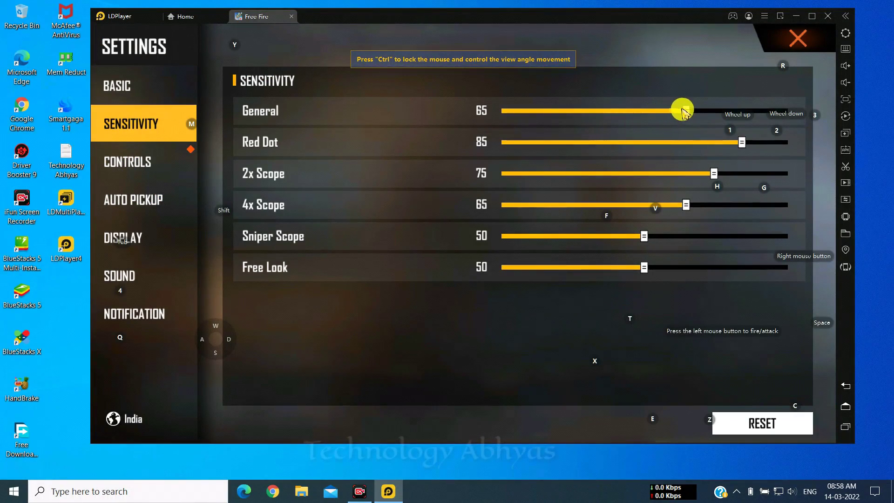
pyautogui.moveTo(684, 112); pyautogui.dragTo(706, 113)
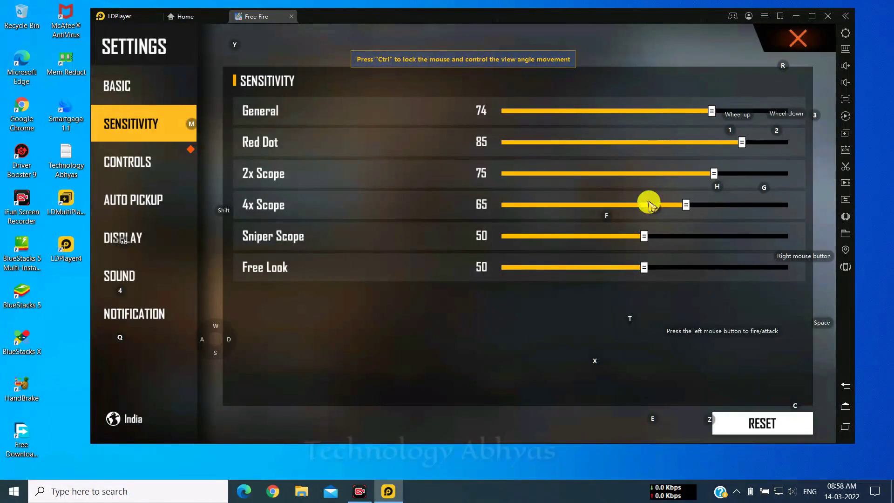
pyautogui.moveTo(644, 267); pyautogui.dragTo(671, 264)
# In the game's control settings, turn on Quick Weapon Switch and Quick Reload and choose Simplified in-game tips.
pyautogui.click(156, 164)
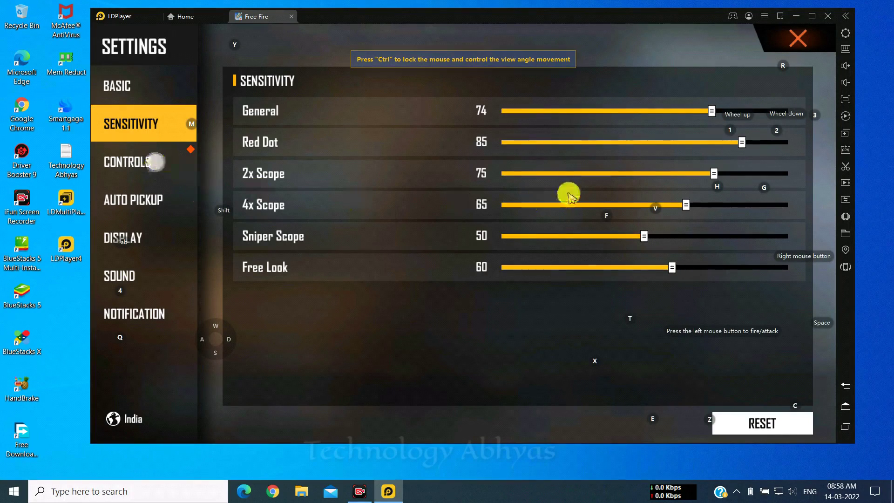
pyautogui.click(751, 179)
pyautogui.click(754, 205)
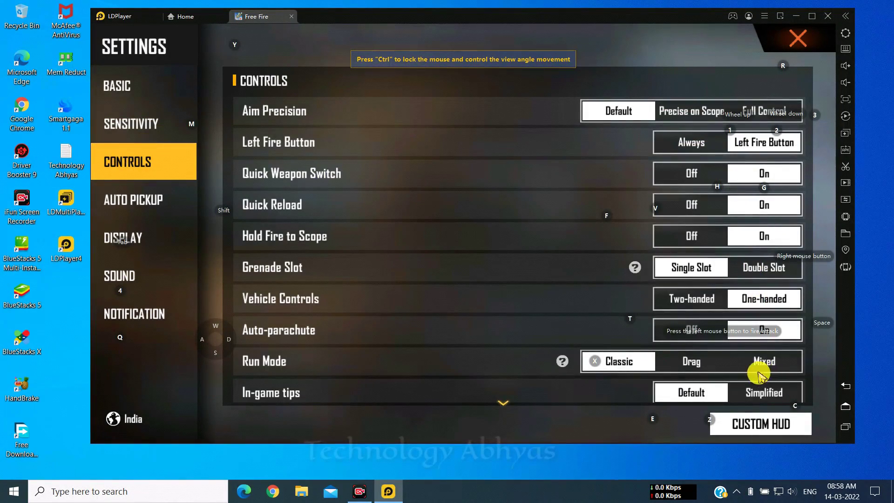
pyautogui.moveTo(661, 345); pyautogui.dragTo(602, 156)
# Turn on kill notifications, Auto Switch Gun, Sprint and Drive, and choose the New damage indicator.
pyautogui.click(766, 285)
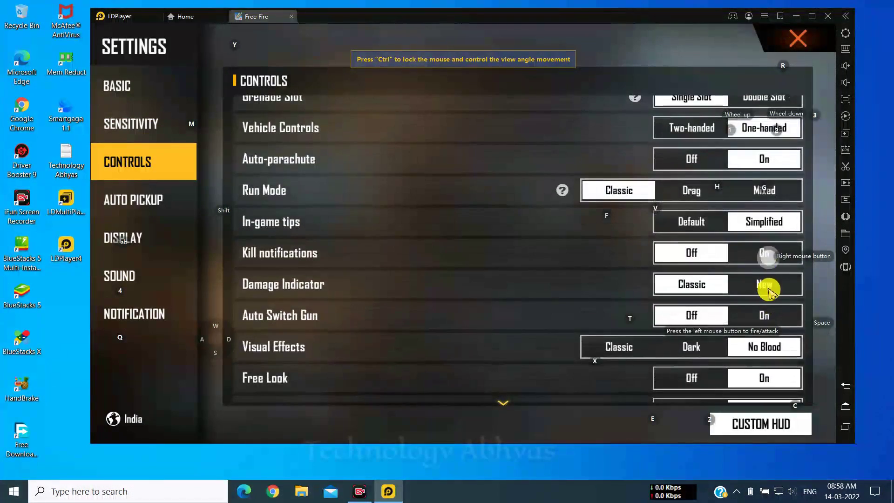
pyautogui.click(761, 319)
pyautogui.scroll(-5, 565, 189)
pyautogui.click(767, 283)
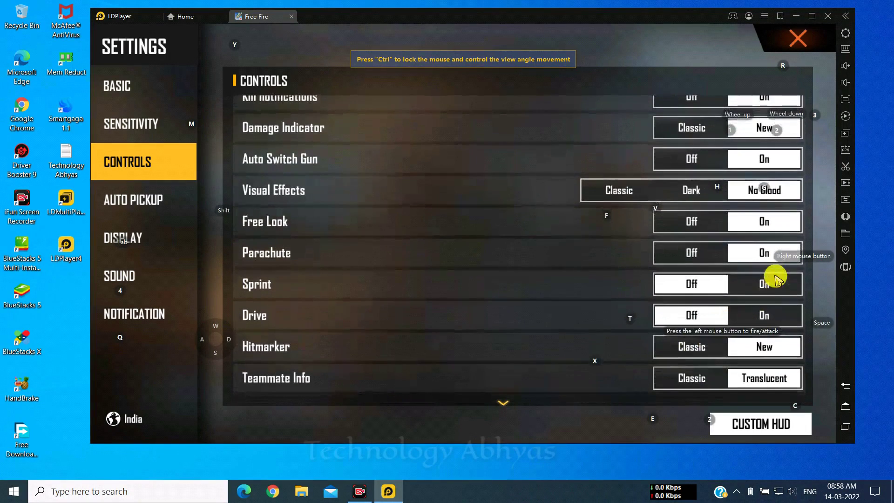
pyautogui.click(753, 319)
# Turn on Special Equipments auto pickup for Team Clash Modes, and set the display to Ultra graphics, High resolution and High FPS.
pyautogui.click(150, 200)
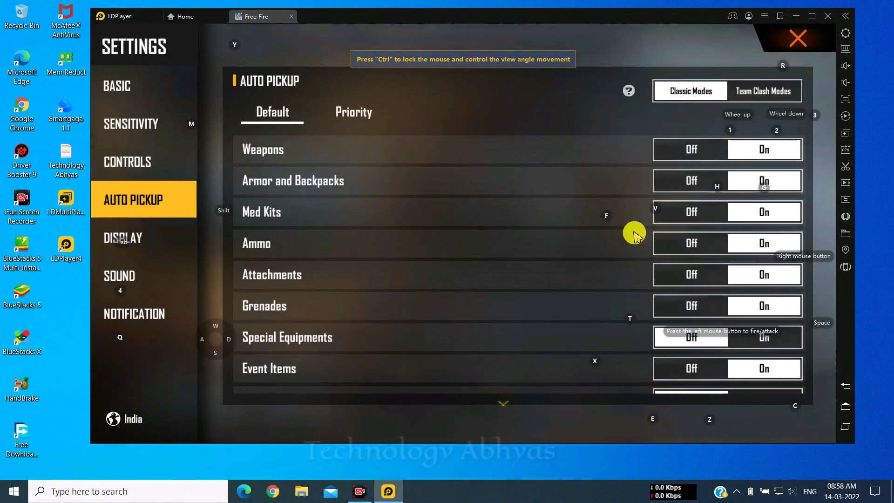
pyautogui.click(746, 387)
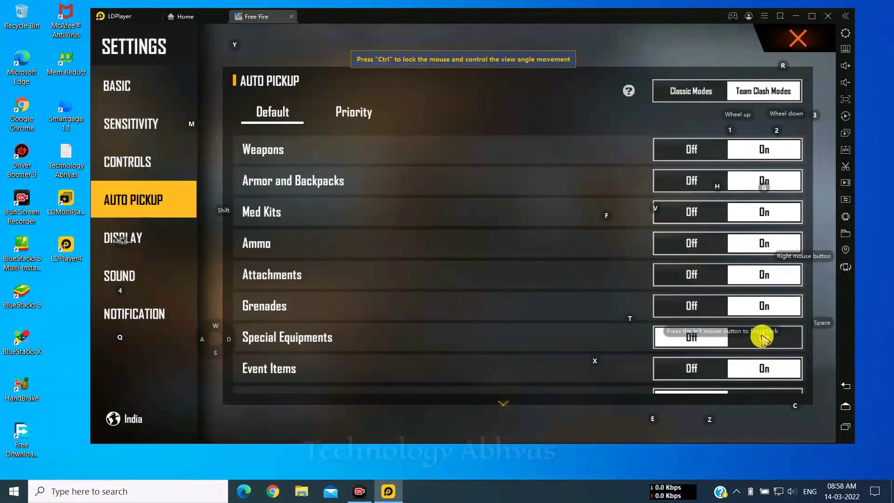
pyautogui.click(140, 243)
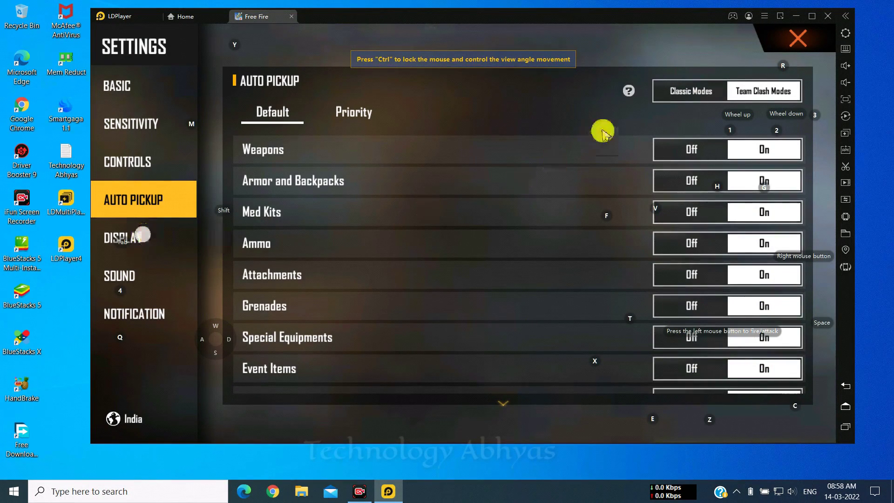
pyautogui.click(758, 140)
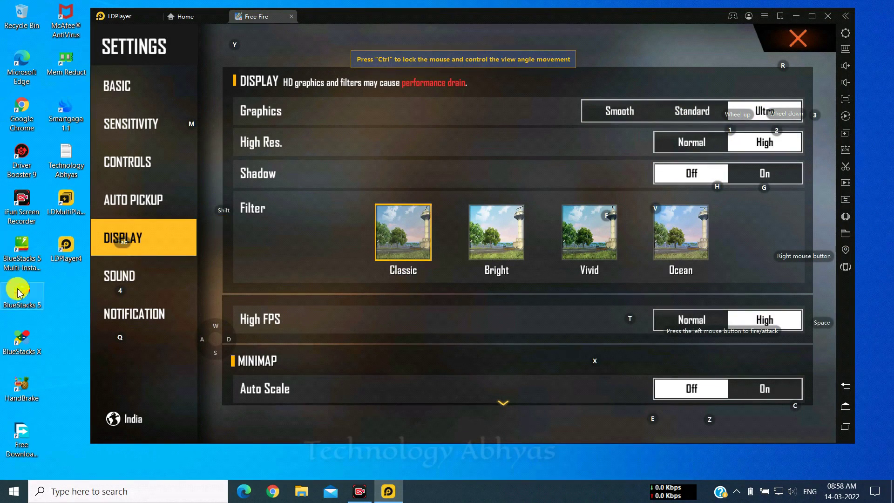
pyautogui.click(139, 291)
# In the custom HUD's Preset 1, set the fire button's size to 25% and fade the action buttons to 26% transparency.
pyautogui.click(147, 178)
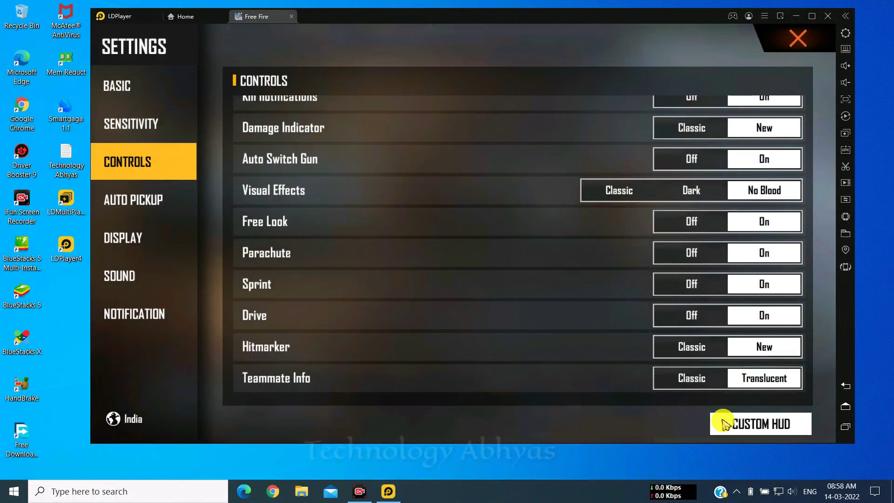
pyautogui.click(721, 417)
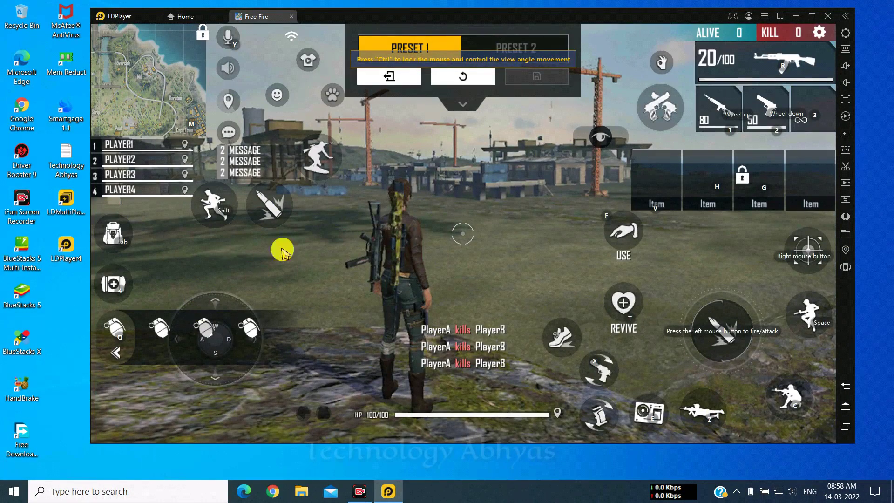
pyautogui.click(716, 339)
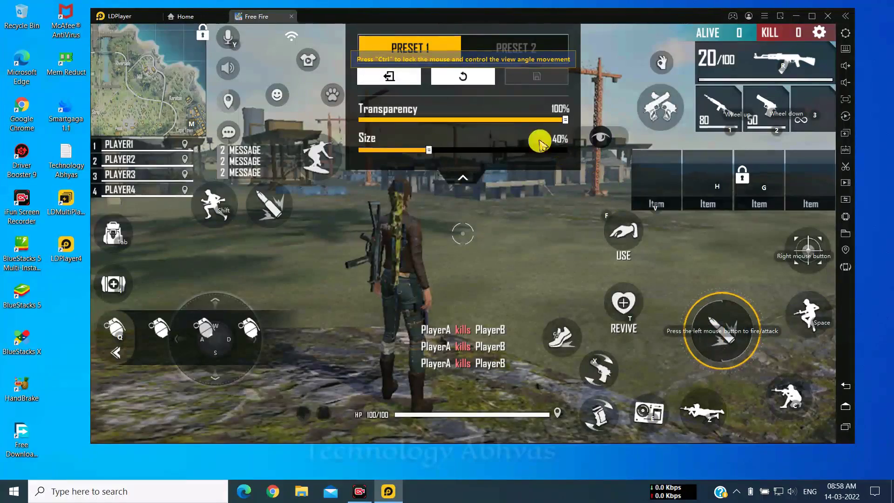
pyautogui.moveTo(418, 148); pyautogui.dragTo(395, 150)
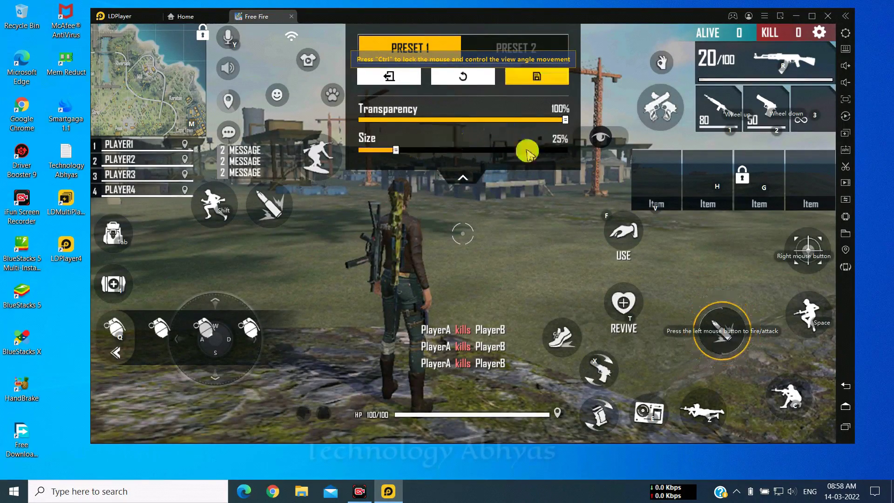
pyautogui.moveTo(541, 123); pyautogui.dragTo(398, 120)
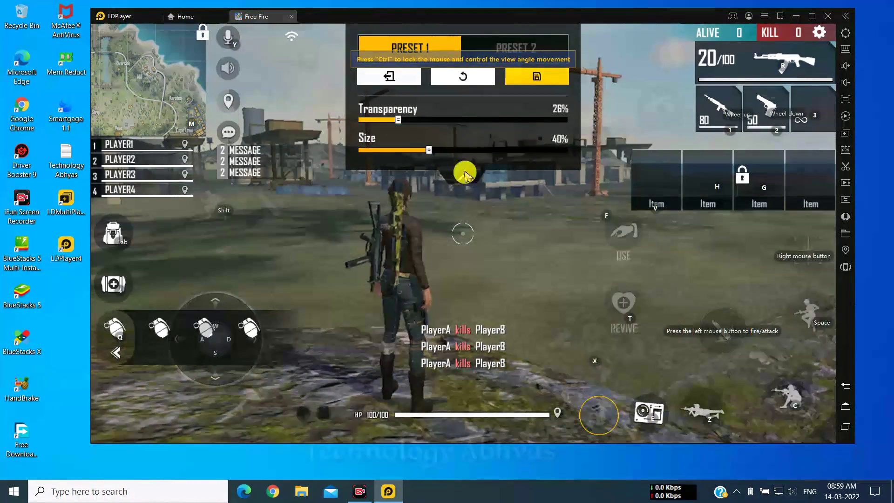
# In the emulator's keymap editor, assign J to the second item slot and adjust the F, B, X and movement pad mappings.
pyautogui.click(846, 49)
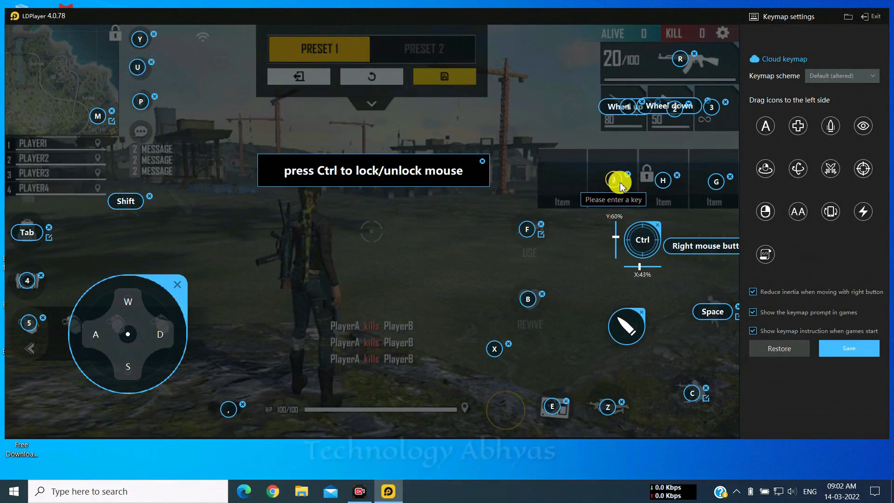
pyautogui.moveTo(526, 229); pyautogui.dragTo(526, 235)
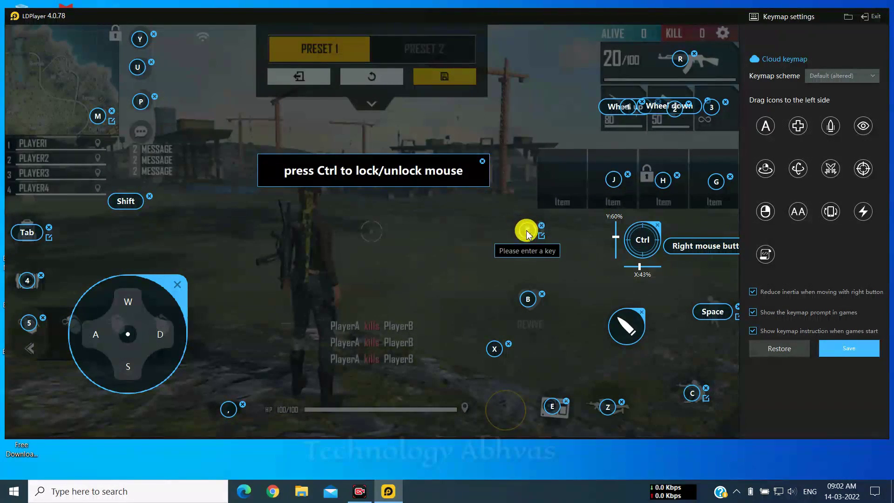
pyautogui.click(529, 299)
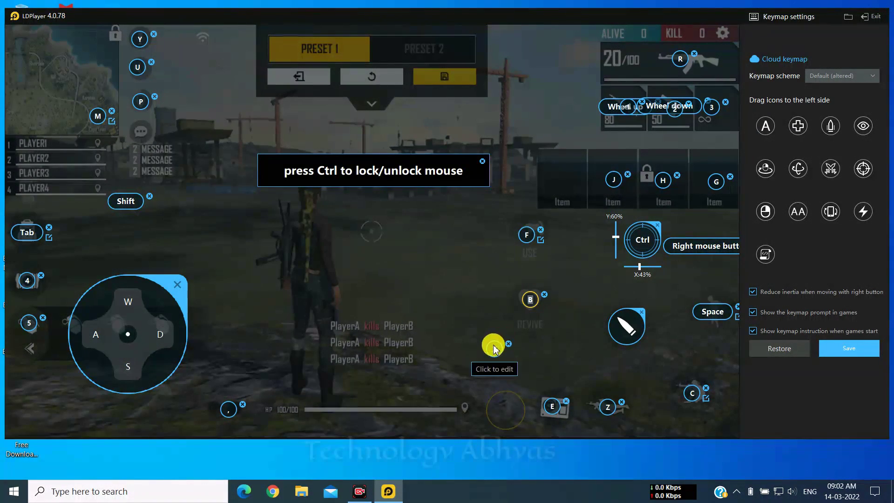
pyautogui.click(494, 350)
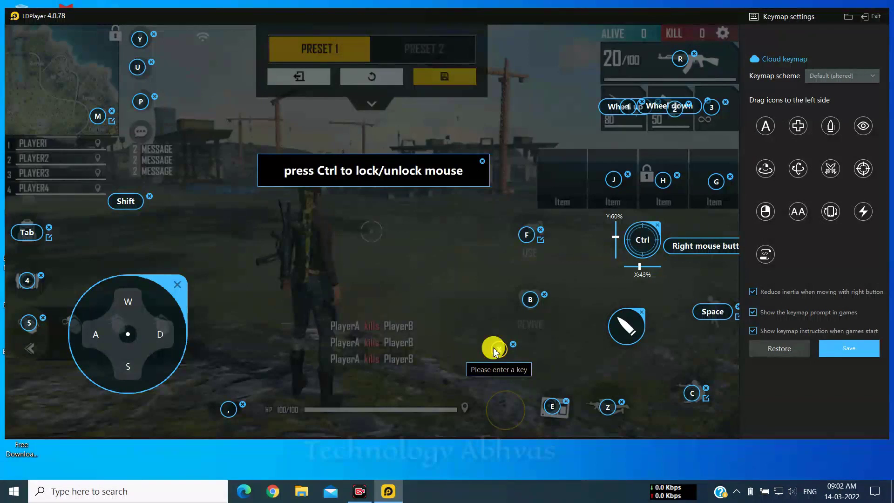
pyautogui.press('x')
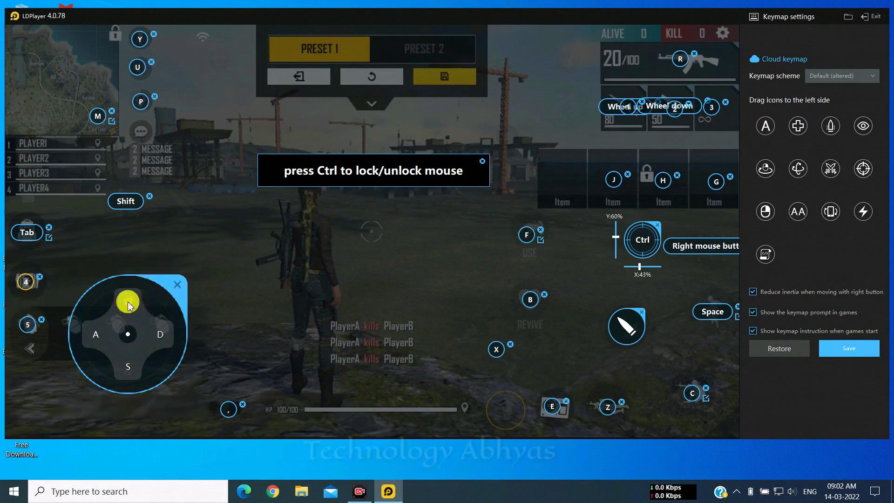
pyautogui.moveTo(126, 300); pyautogui.dragTo(131, 324)
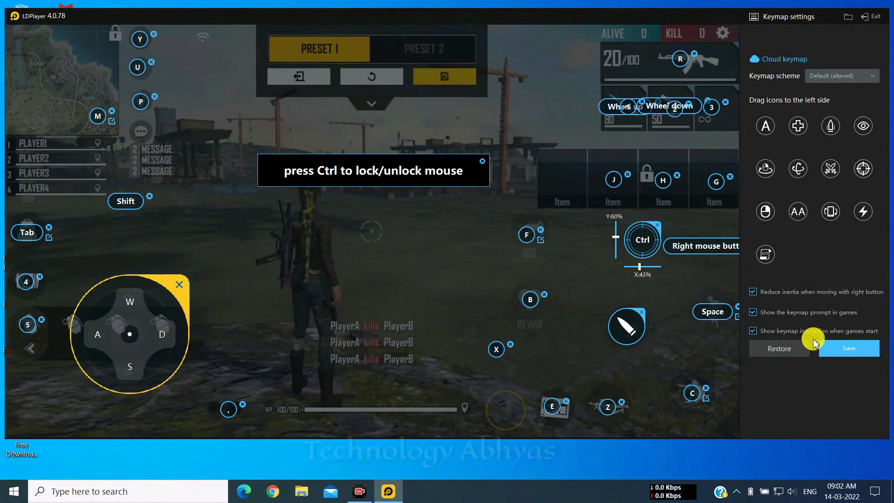
# Save the keymap and the custom HUD layout, and return to the game lobby.
pyautogui.click(836, 353)
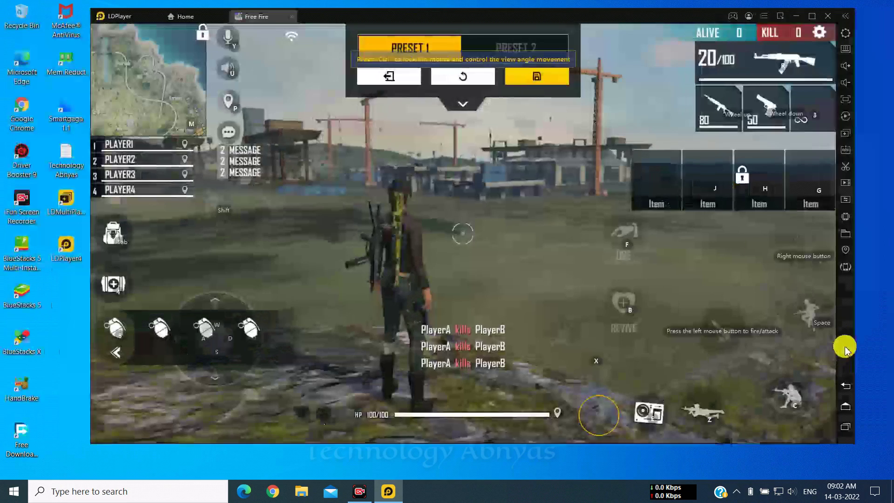
pyautogui.click(549, 83)
pyautogui.click(807, 49)
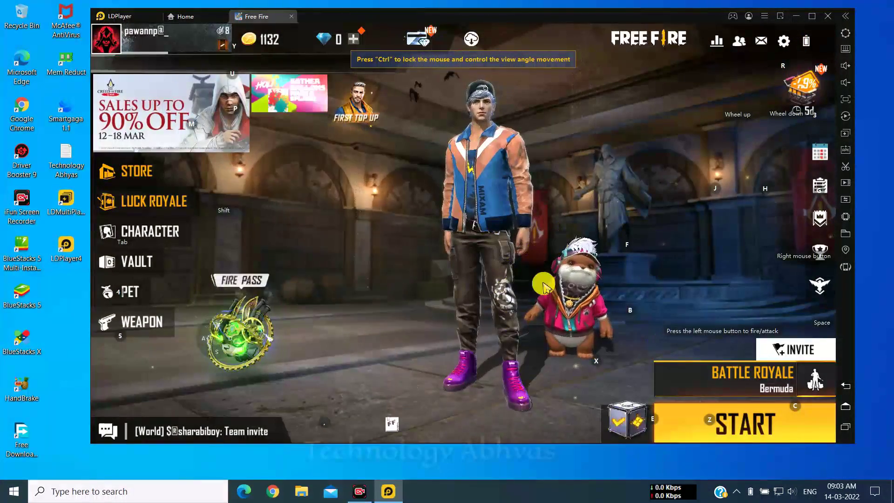
# Select Clash Squad on the Bermuda map as the game mode.
pyautogui.click(679, 376)
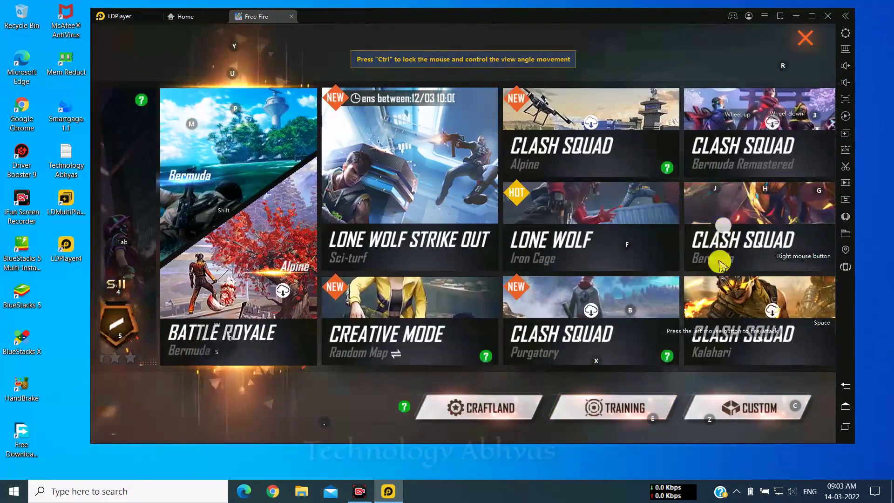
pyautogui.click(721, 264)
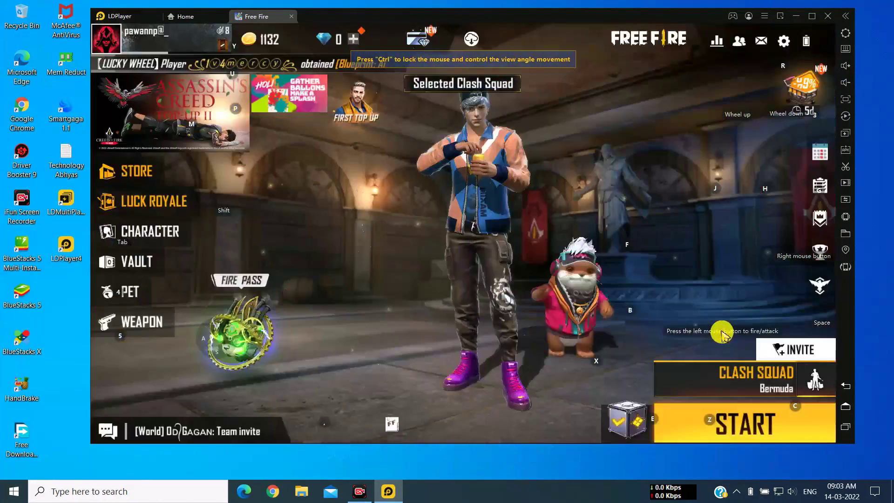